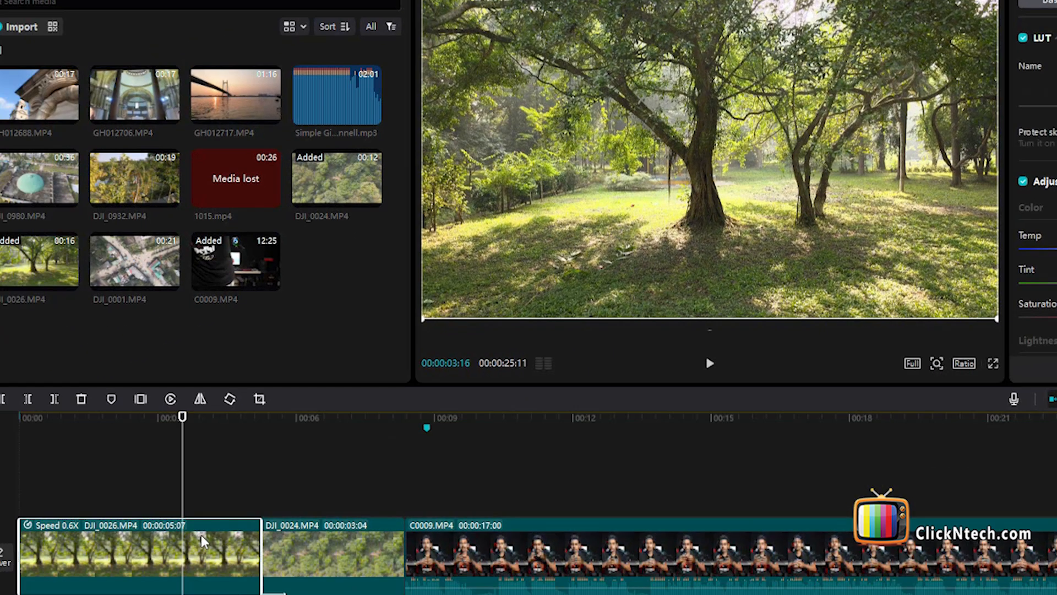
Adjust the DJI_0026.MP4 tree clip by setting Shadow to -16, Whites to -5 and Blacks to -8
click(223, 482)
click(151, 556)
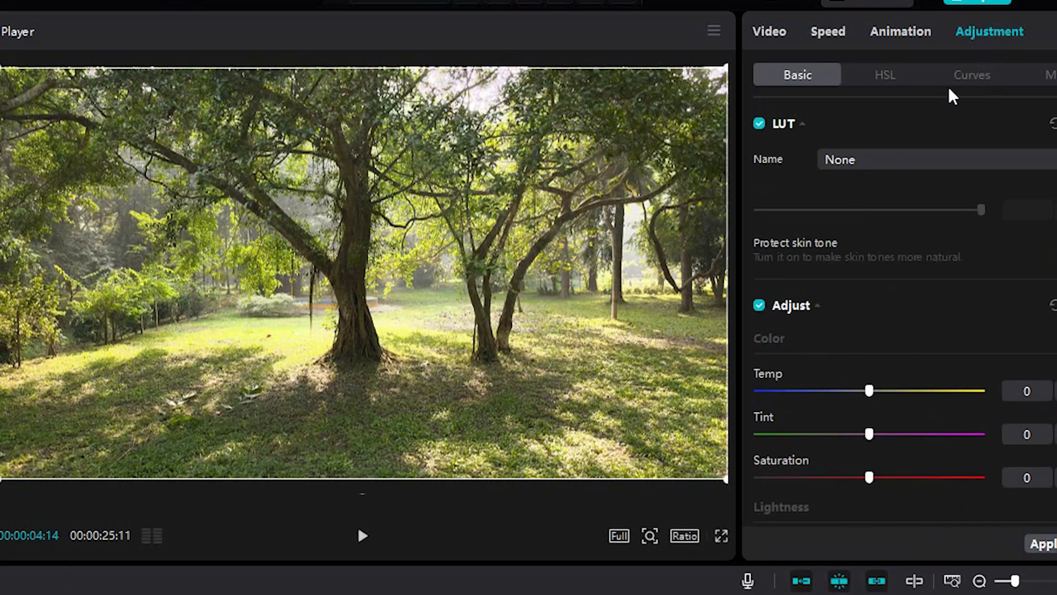
scroll(815, 367, down, 6)
scroll(815, 367, up, 3)
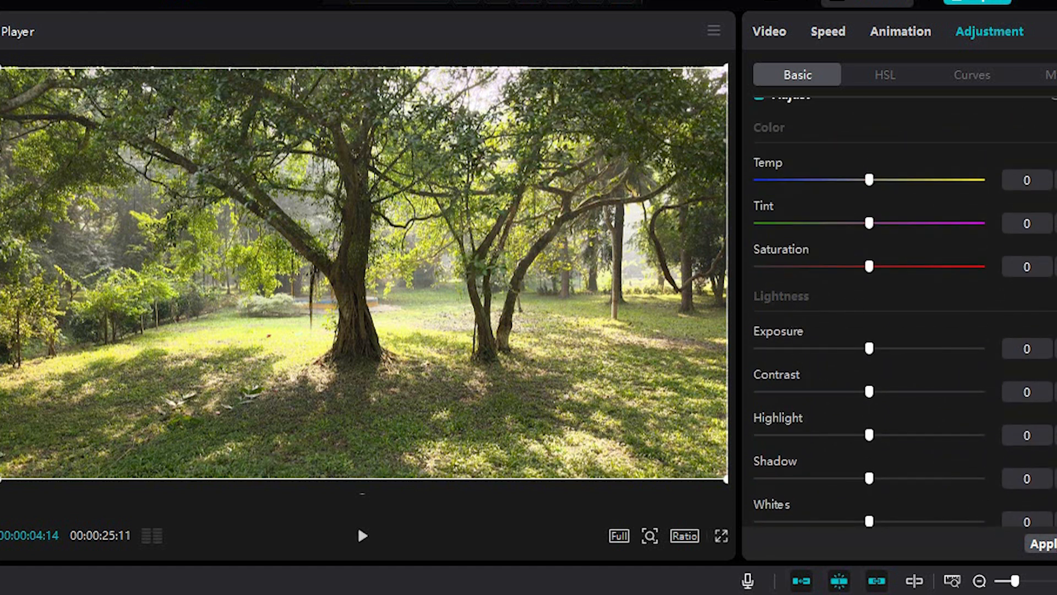
scroll(902, 313, down, 4)
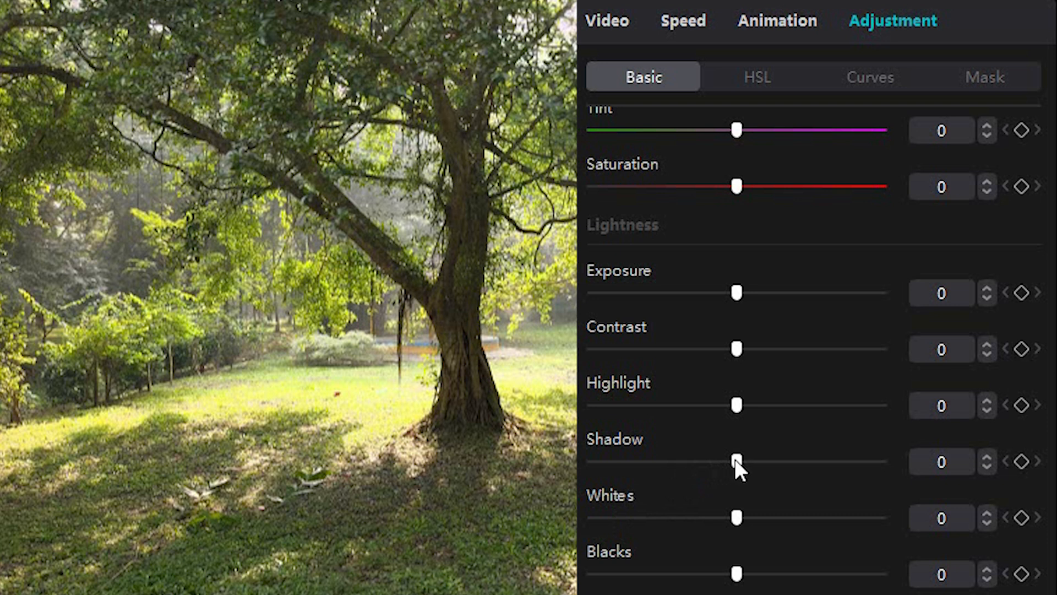
drag(733, 461, 686, 463)
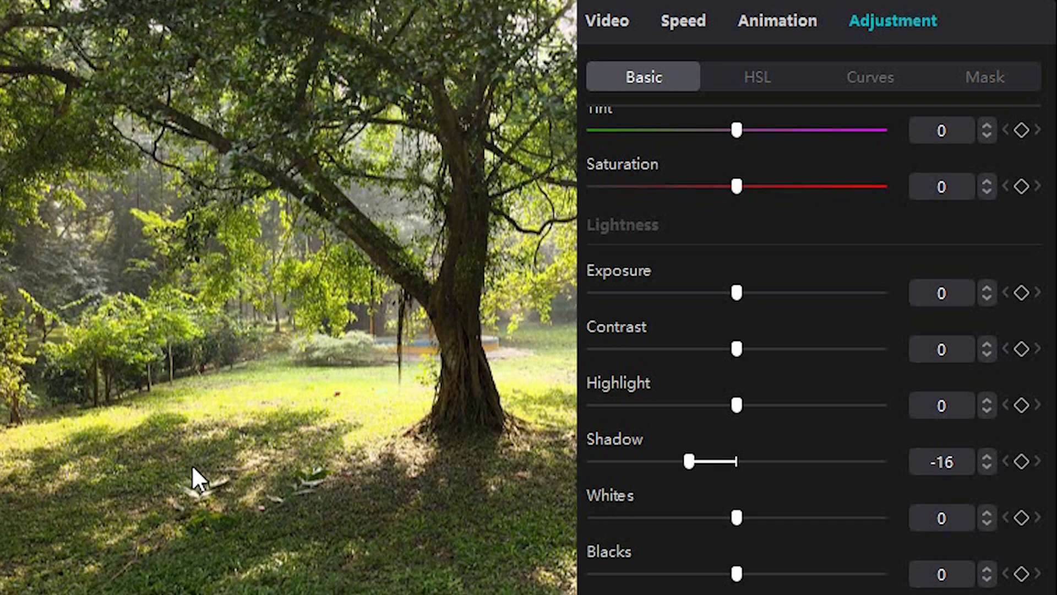
drag(738, 516, 718, 523)
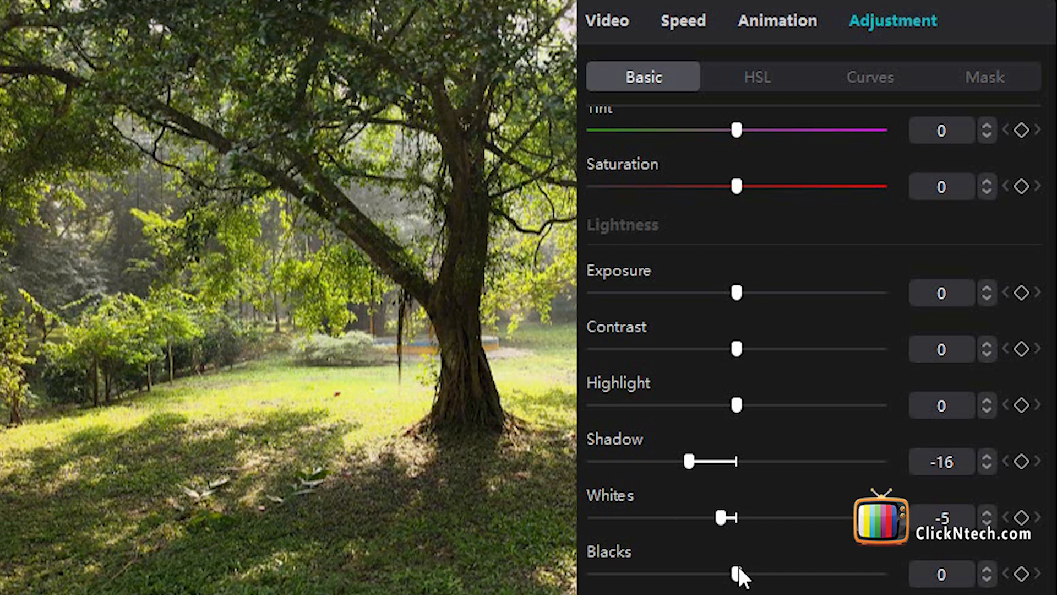
drag(735, 574, 710, 584)
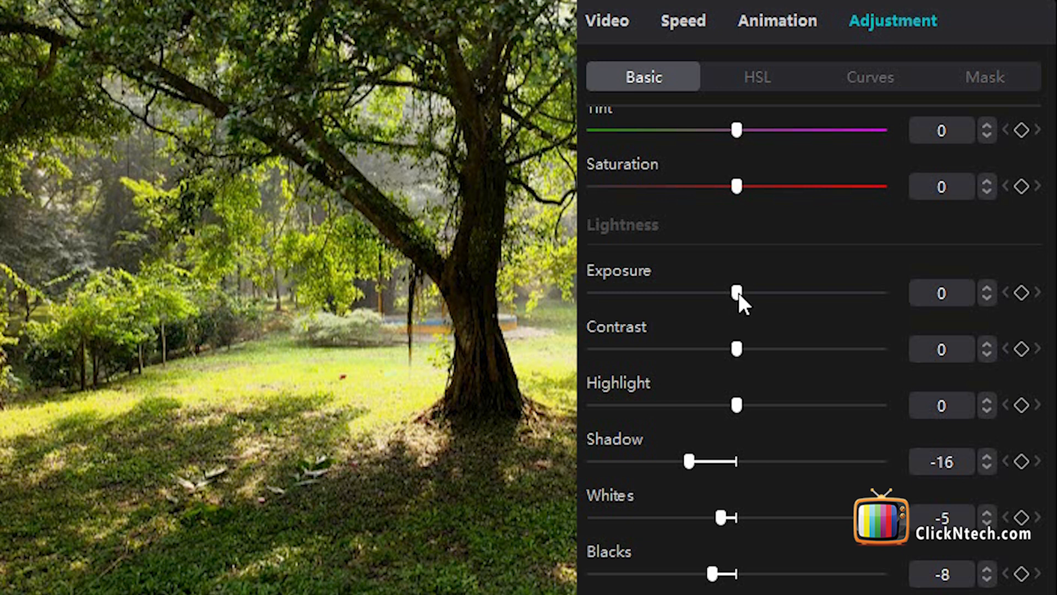
Set the tree clip's Contrast to 8 and make its color temperature slightly warmer
mouse_move(738, 293)
mouse_down()
mouse_move(748, 290)
mouse_move(739, 290)
mouse_up()
drag(734, 351, 755, 353)
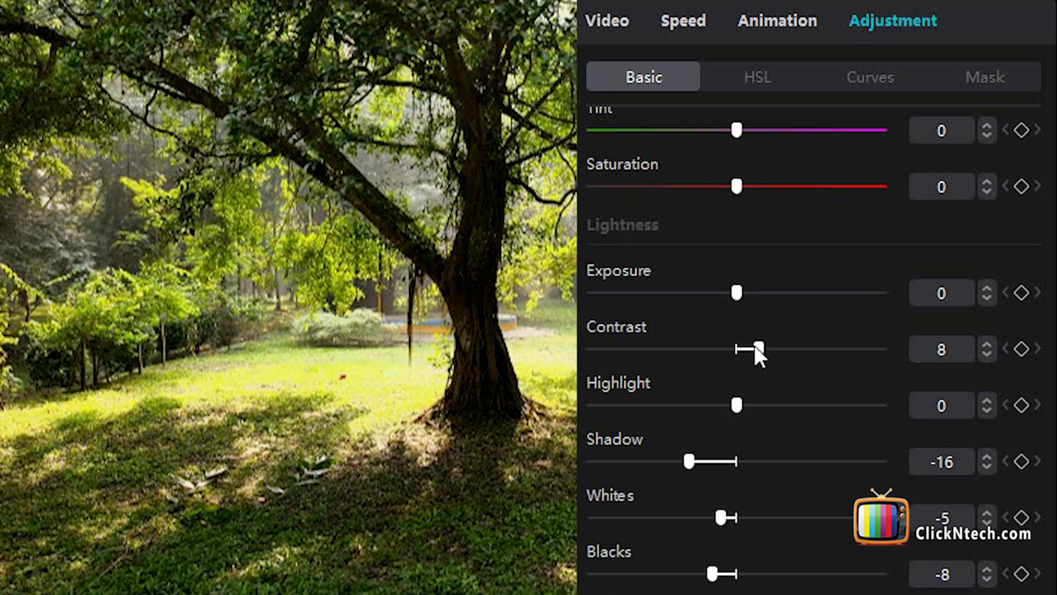
scroll(754, 372, up, 2)
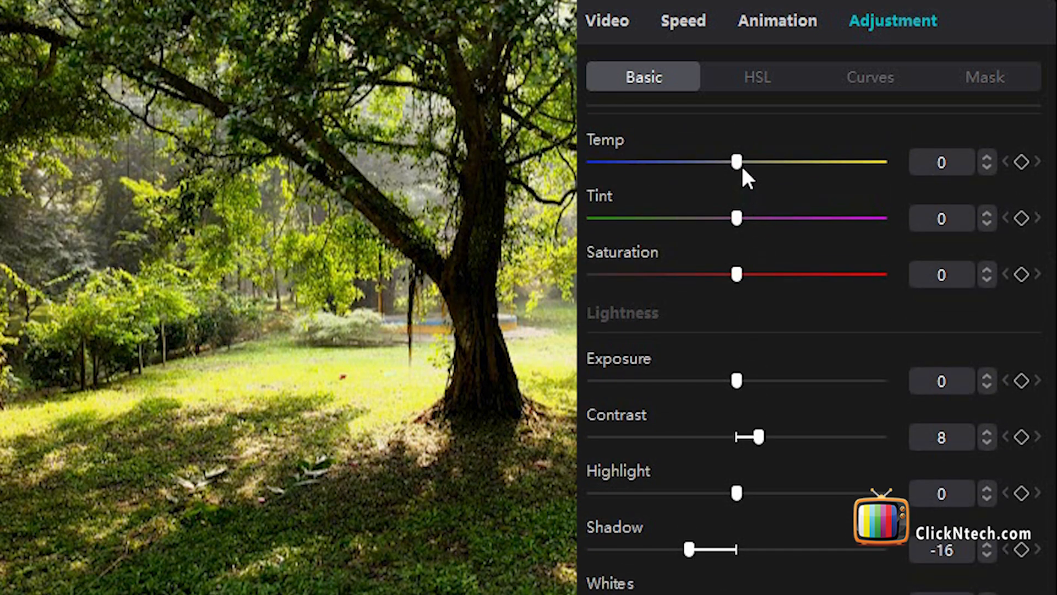
drag(744, 164, 760, 169)
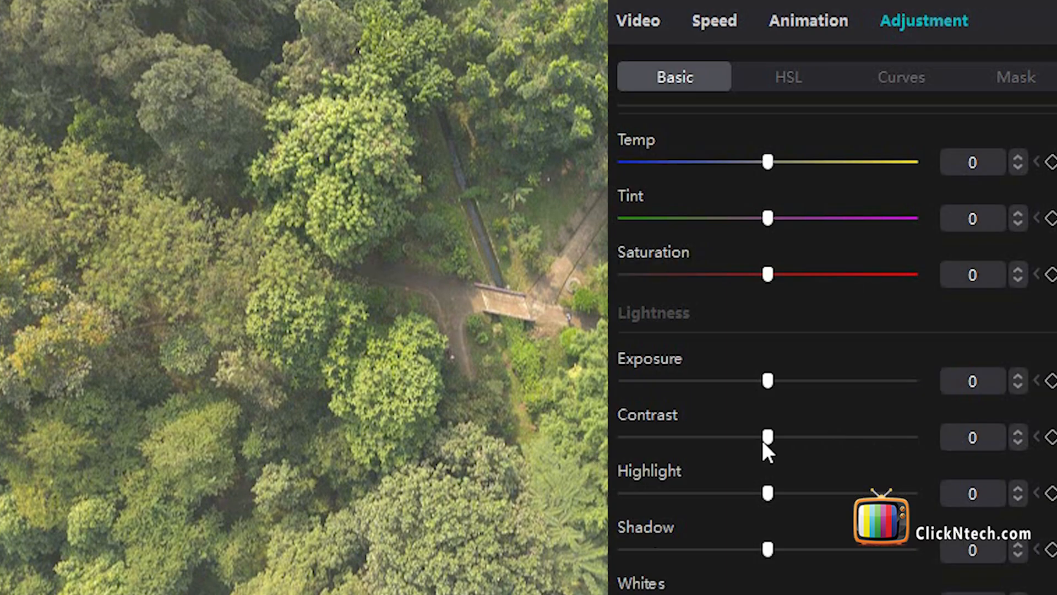
Adjust the DJI_0024.MP4 forest clip by setting Contrast to 7, Shadow to -9, Blacks to -13, Temp to 7 and Tint to -8
drag(737, 437, 754, 438)
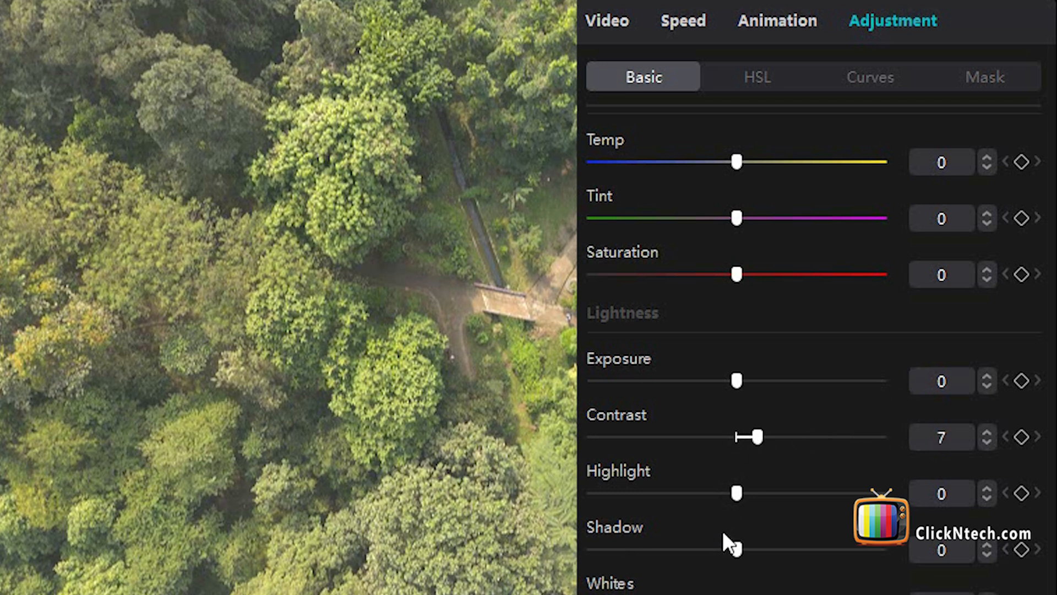
drag(725, 549, 706, 554)
scroll(739, 396, down, 6)
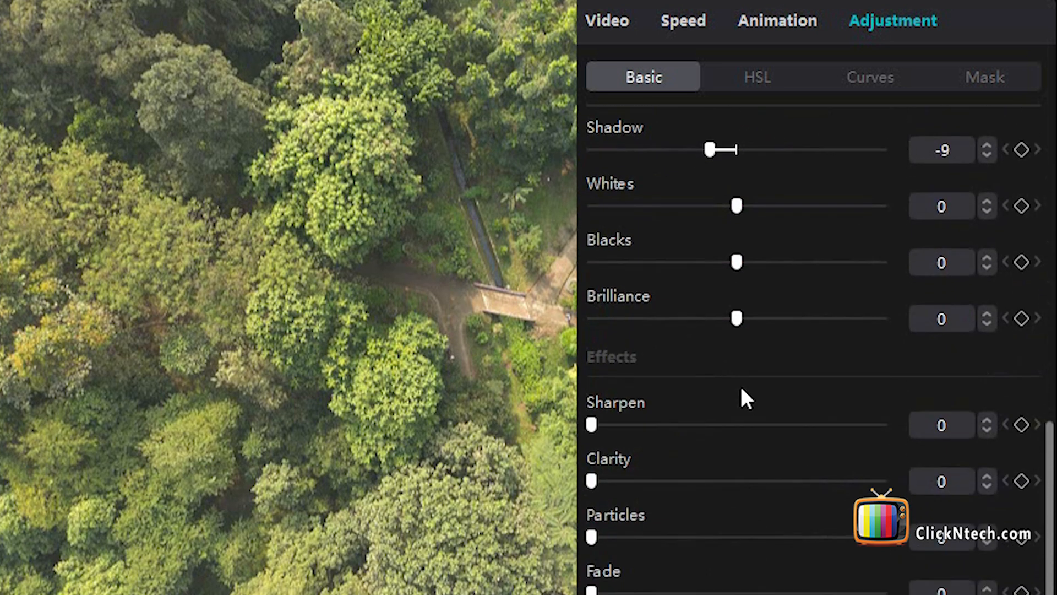
drag(726, 260, 697, 269)
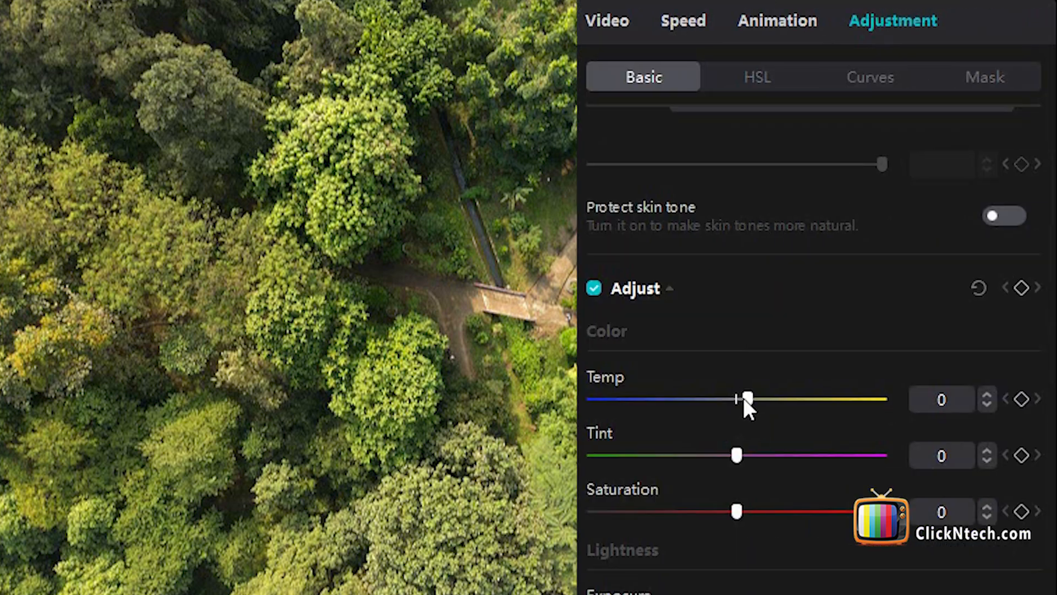
drag(743, 398, 755, 400)
drag(731, 456, 710, 456)
Try a white vignette of -35 on the forest clip and replace it with a strong dark vignette
scroll(766, 546, down, 10)
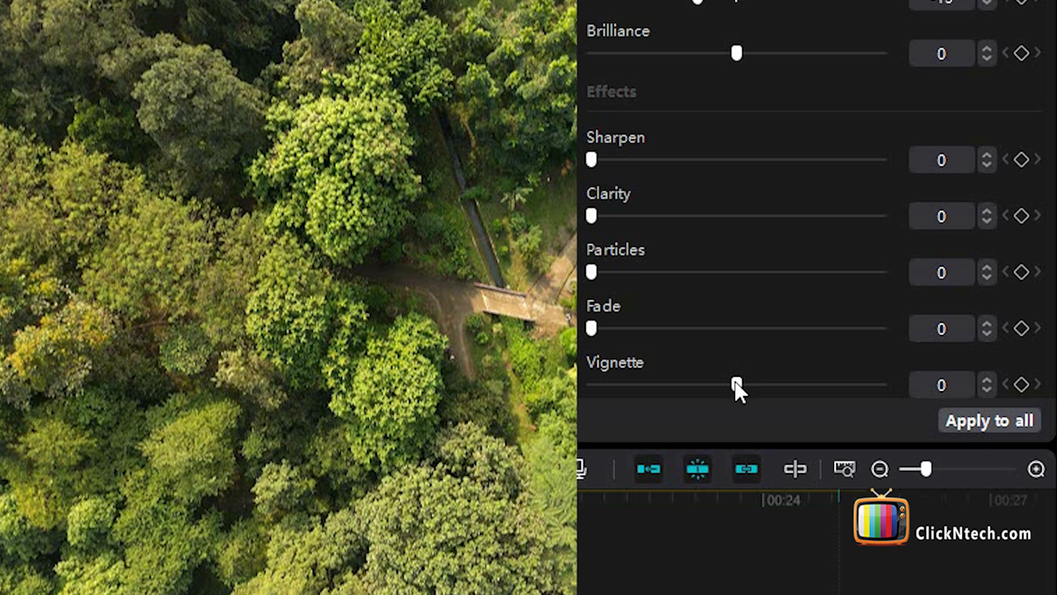
drag(732, 382, 631, 378)
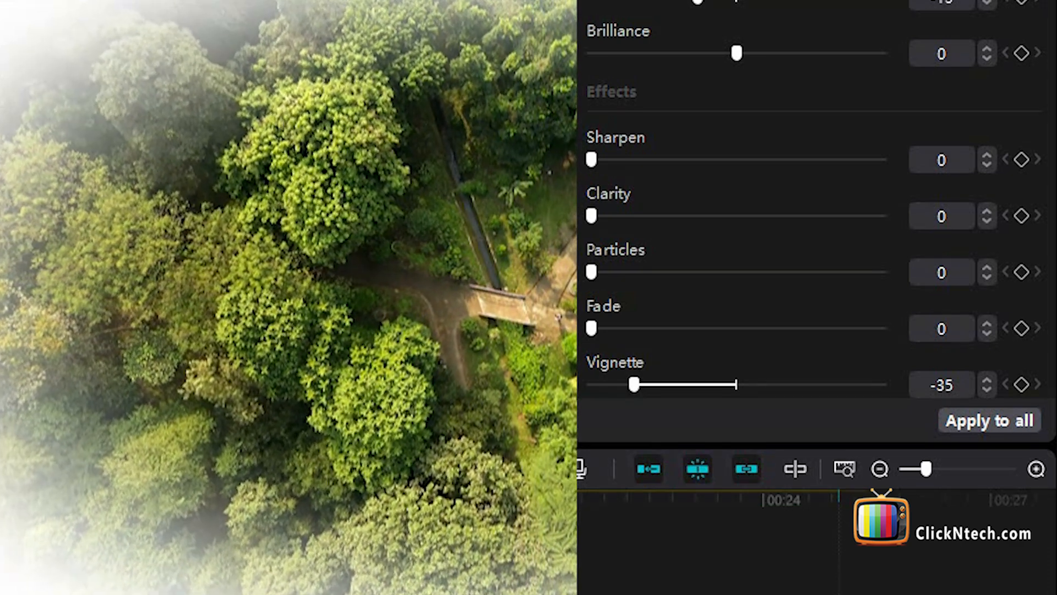
drag(634, 384, 825, 388)
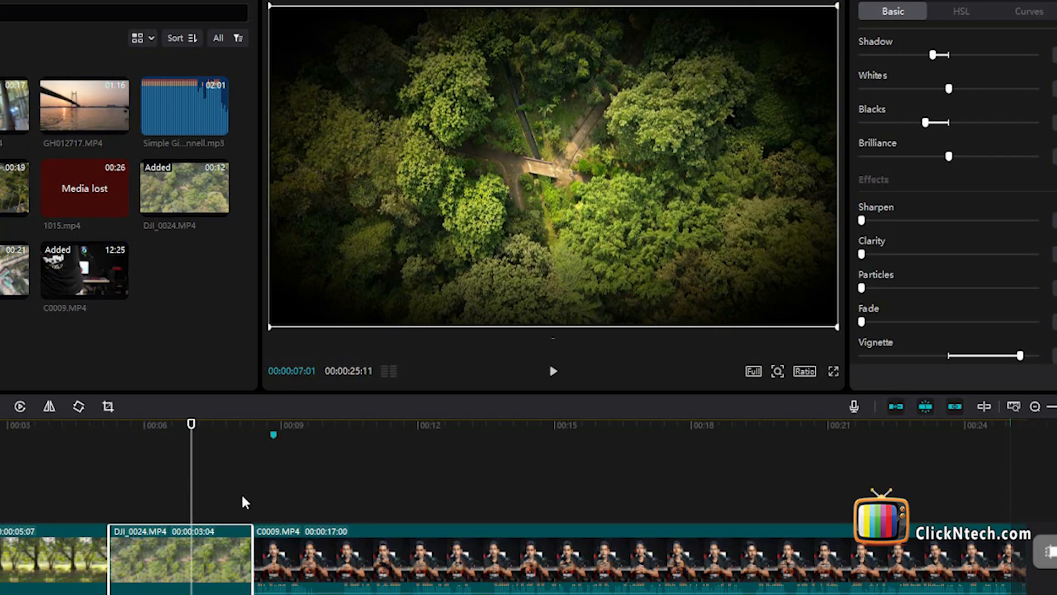
Scale the C0009.MP4 talking-head clip to 135% and reposition it to X 312, Y -178
click(357, 498)
click(367, 545)
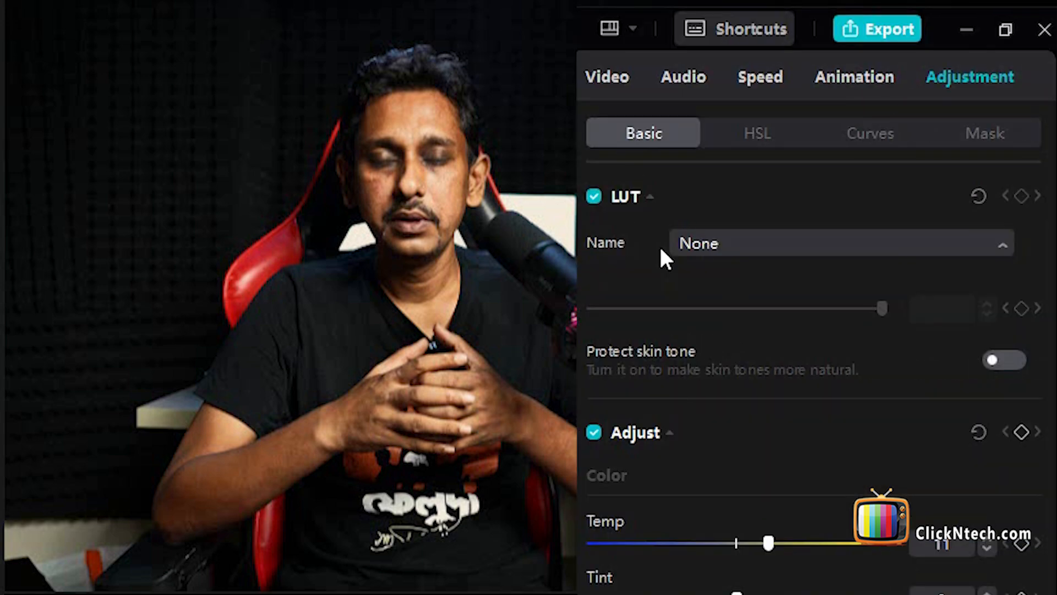
click(608, 77)
drag(650, 262, 670, 263)
drag(333, 259, 385, 504)
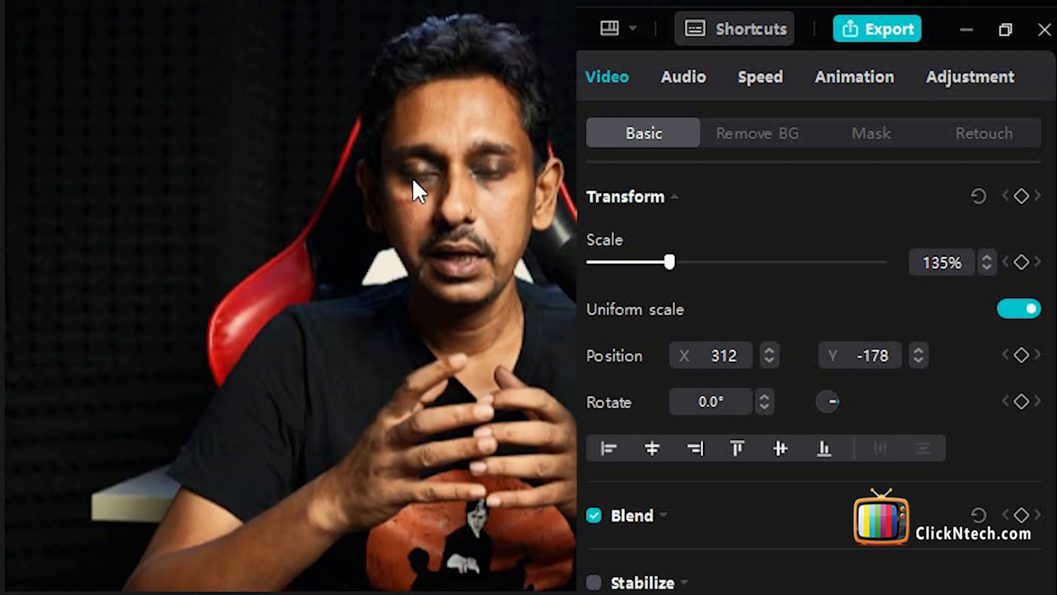
Reset the C0009.MP4 clip's Temp, Contrast, Highlight, Shadow and Whites adjustments to 0
click(949, 86)
drag(776, 545, 737, 546)
scroll(756, 529, down, 10)
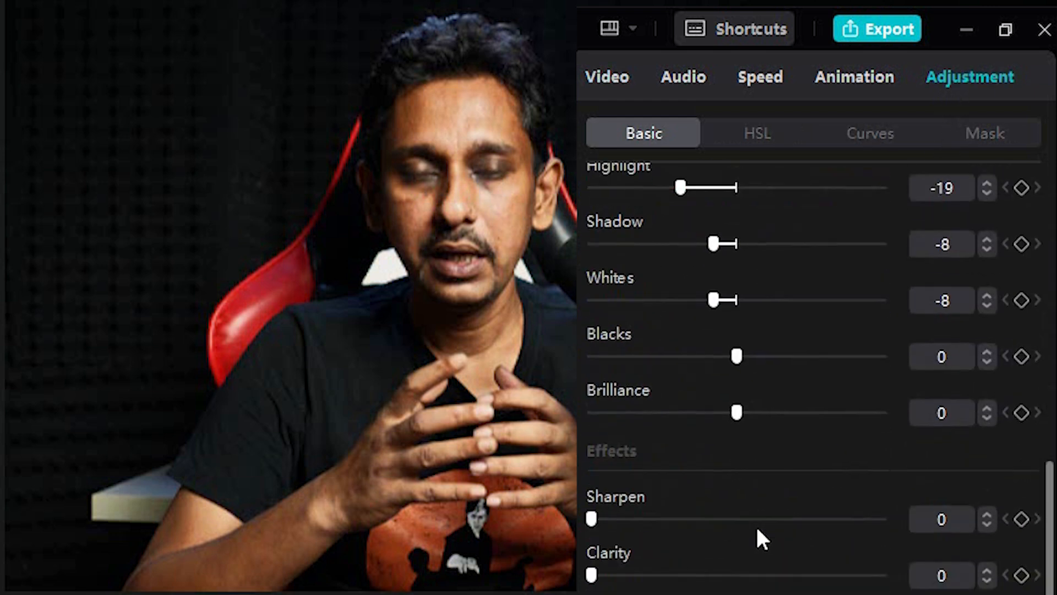
scroll(743, 495, up, 2)
drag(680, 238, 738, 237)
drag(760, 181, 737, 183)
drag(726, 293, 736, 294)
drag(712, 350, 736, 349)
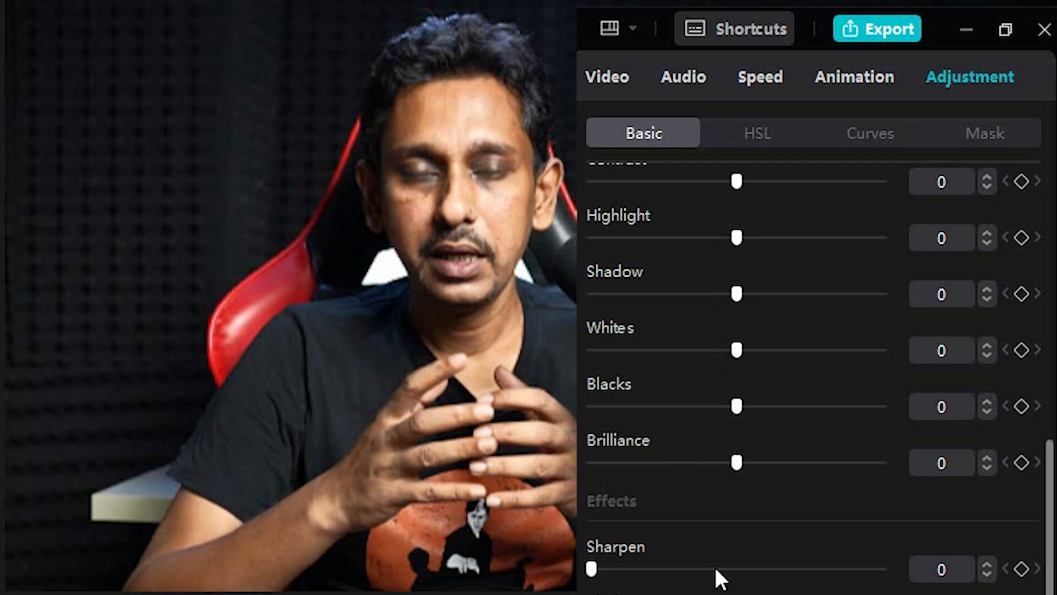
Set the C0009.MP4 clip's Blacks to -8 and its Shadow to -3
scroll(716, 573, down, 2)
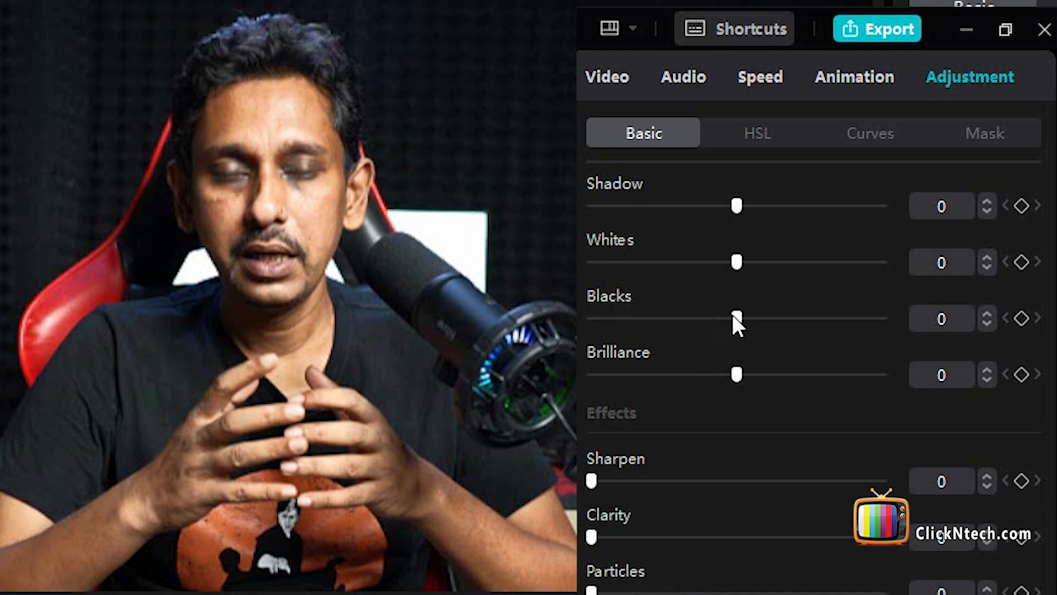
drag(733, 316, 714, 328)
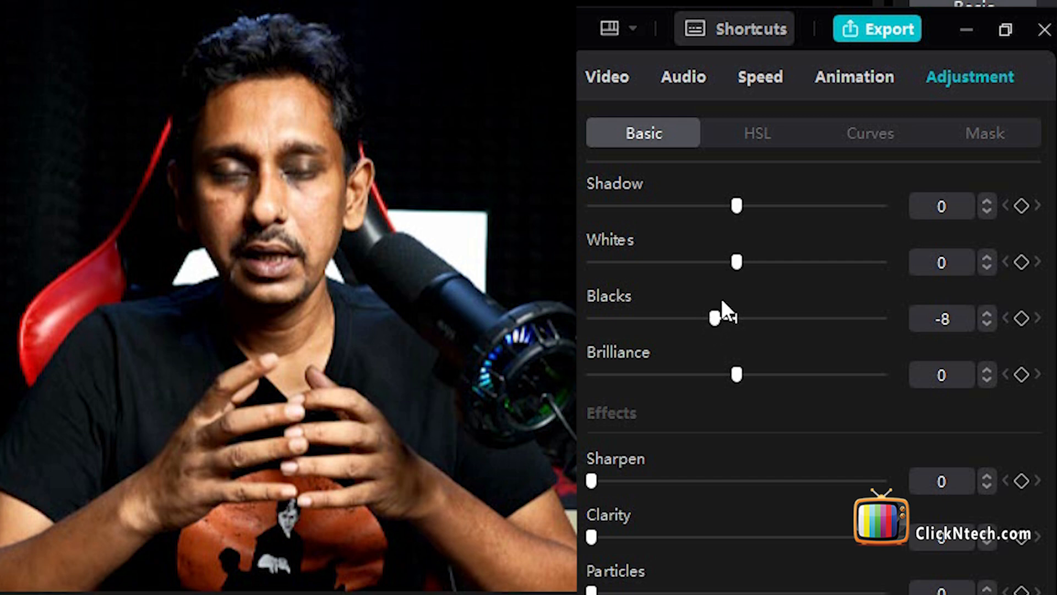
mouse_move(736, 262)
mouse_down()
mouse_move(718, 273)
mouse_move(750, 265)
mouse_move(741, 262)
mouse_up()
scroll(739, 295, up, 2)
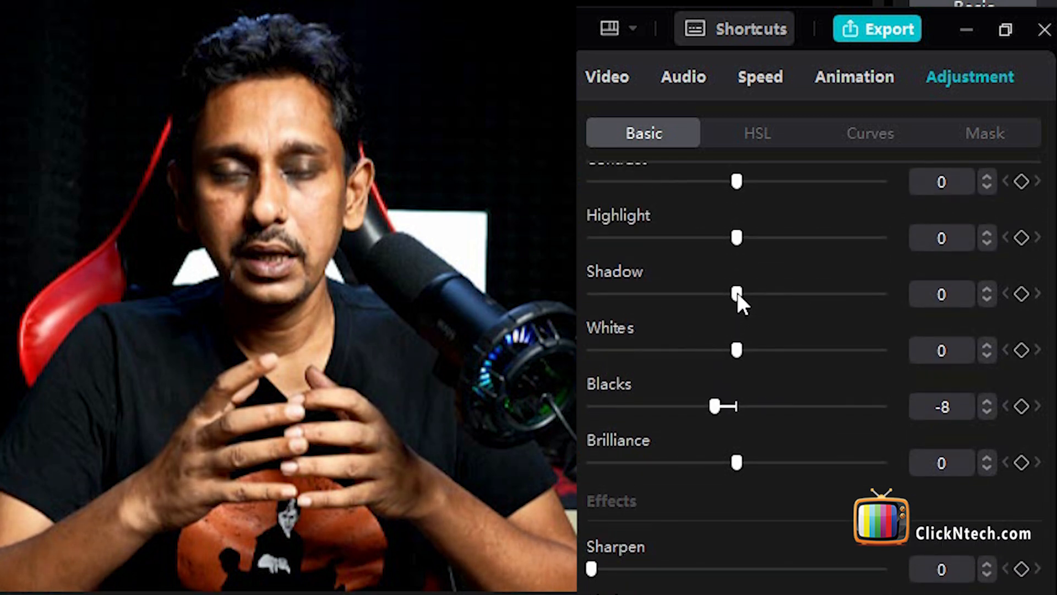
mouse_move(733, 297)
mouse_down()
mouse_move(699, 299)
mouse_move(744, 297)
mouse_move(722, 300)
mouse_up()
Compare Highlight values of 28, -17 and 29 on the face in the C0009.MP4 clip and settle on -8
drag(742, 236, 814, 242)
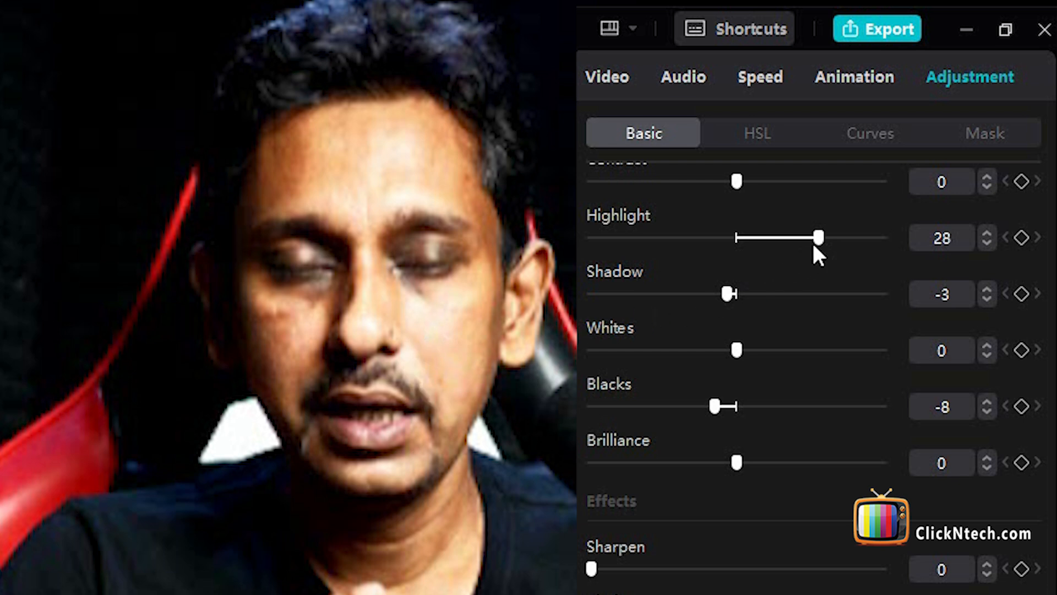
drag(814, 246, 684, 248)
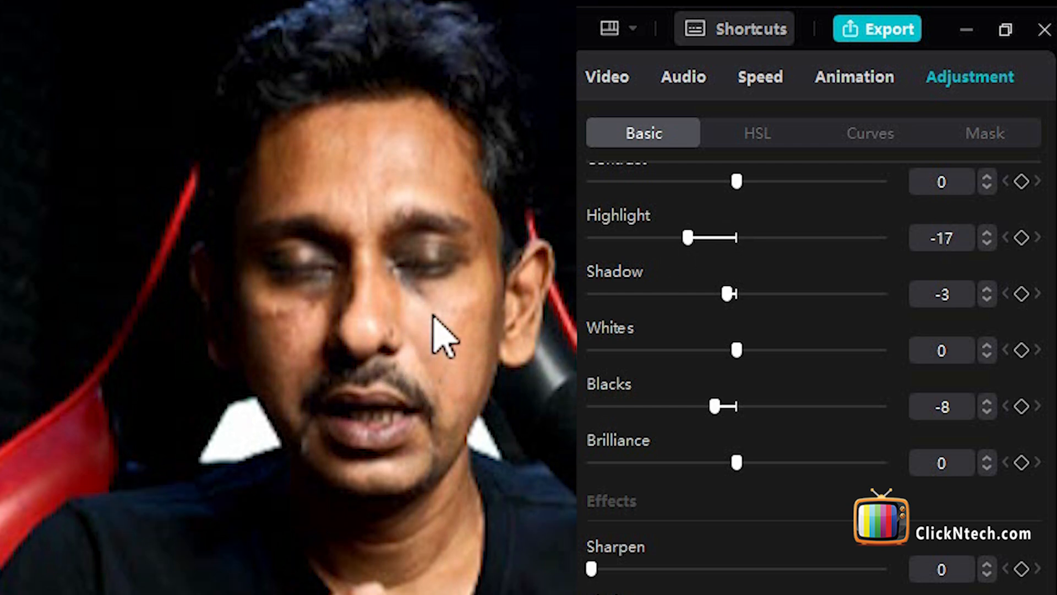
drag(688, 238, 817, 240)
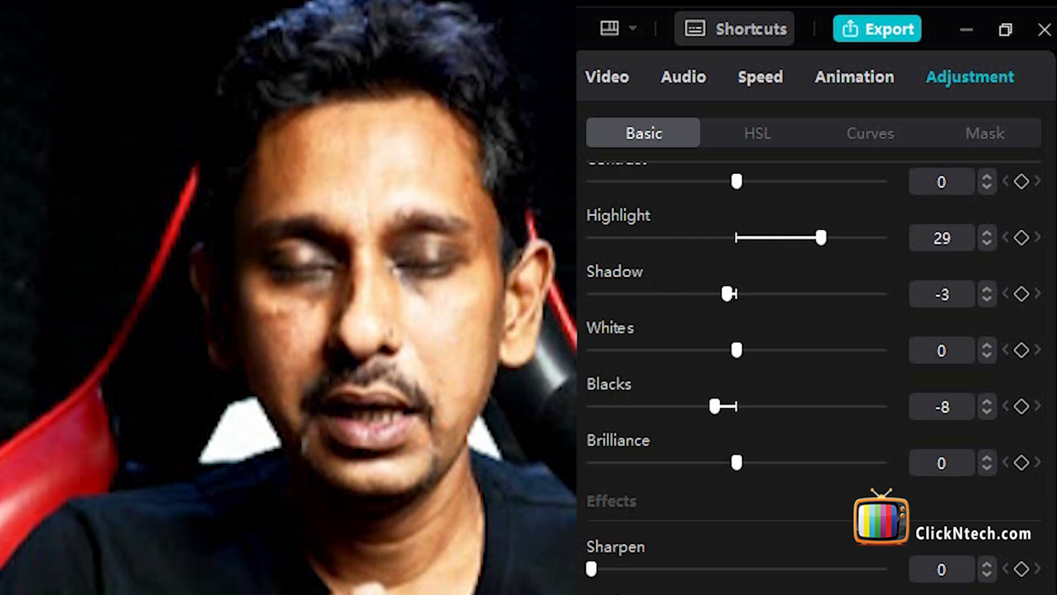
drag(819, 239, 708, 241)
scroll(728, 329, up, 10)
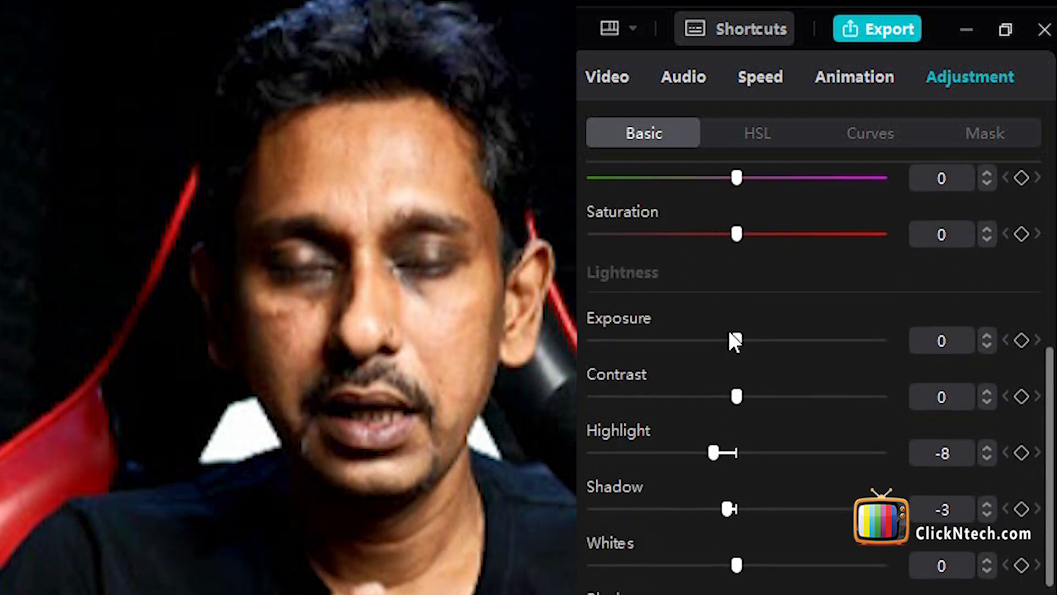
scroll(728, 390, down, 8)
scroll(730, 389, up, 3)
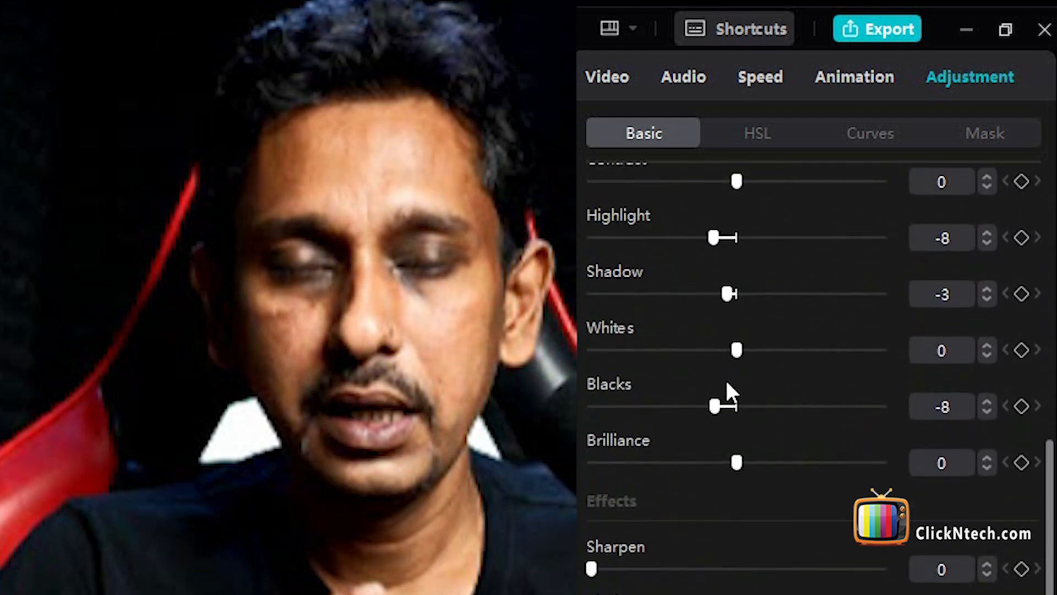
drag(732, 267, 753, 263)
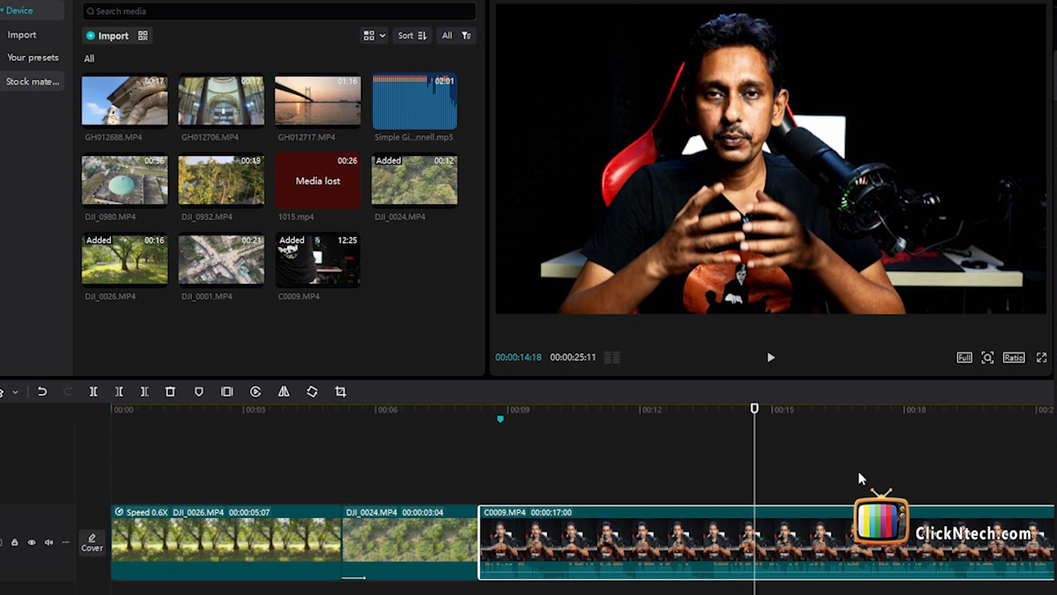
Add DJI_0980.MP4 to the end of the timeline after C0009.MP4 and place the playhead over it
click(859, 495)
scroll(875, 512, down, 6)
scroll(876, 512, up, 4)
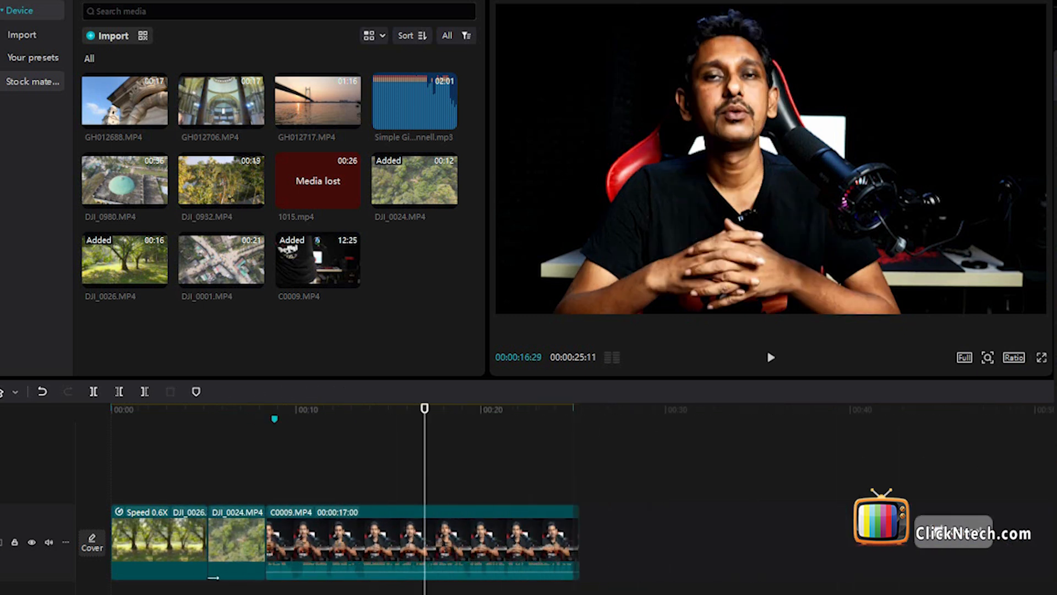
drag(157, 200, 864, 545)
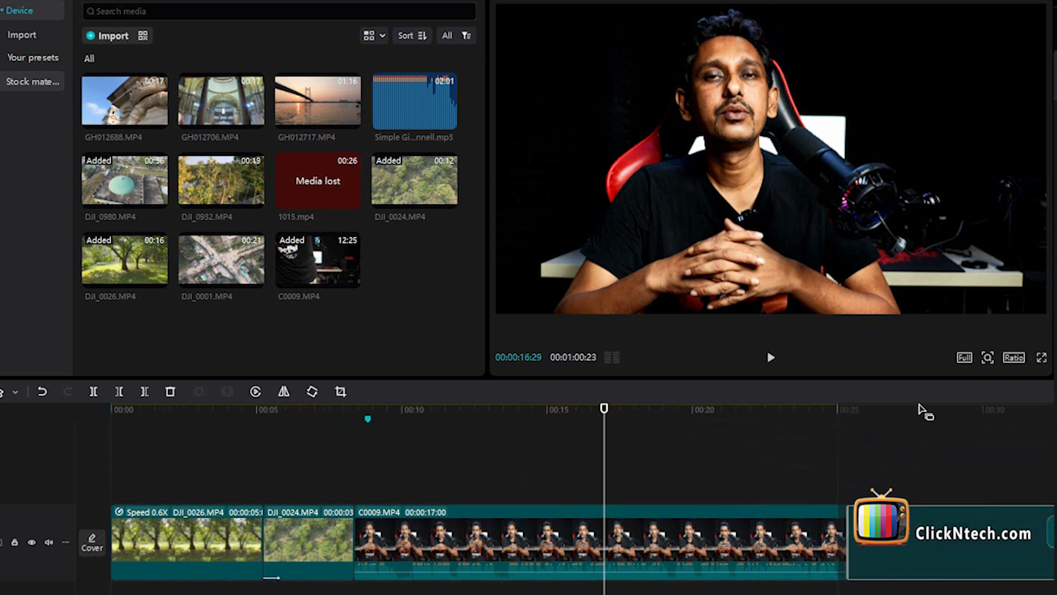
click(944, 419)
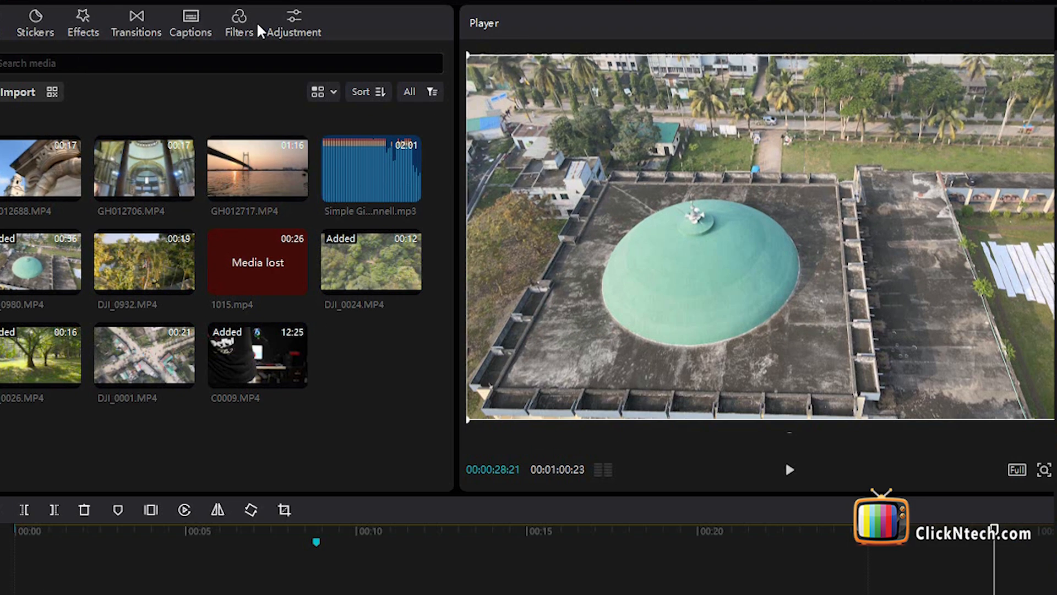
Place the Green Lake filter above the DJI_0980.MP4 clip, lengthen it and preview the filtered dome shot
click(239, 25)
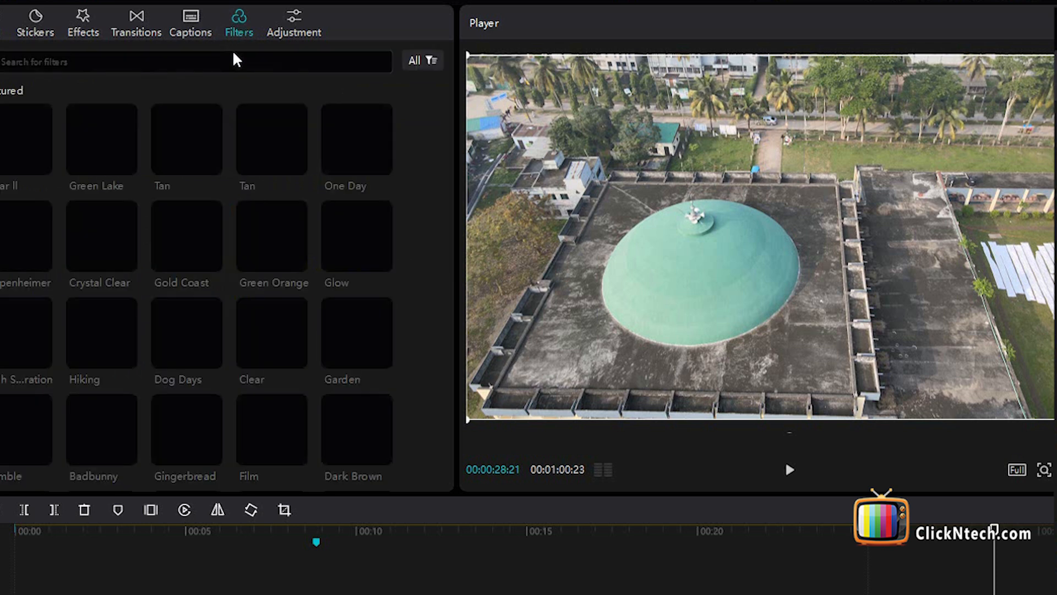
drag(126, 151, 804, 509)
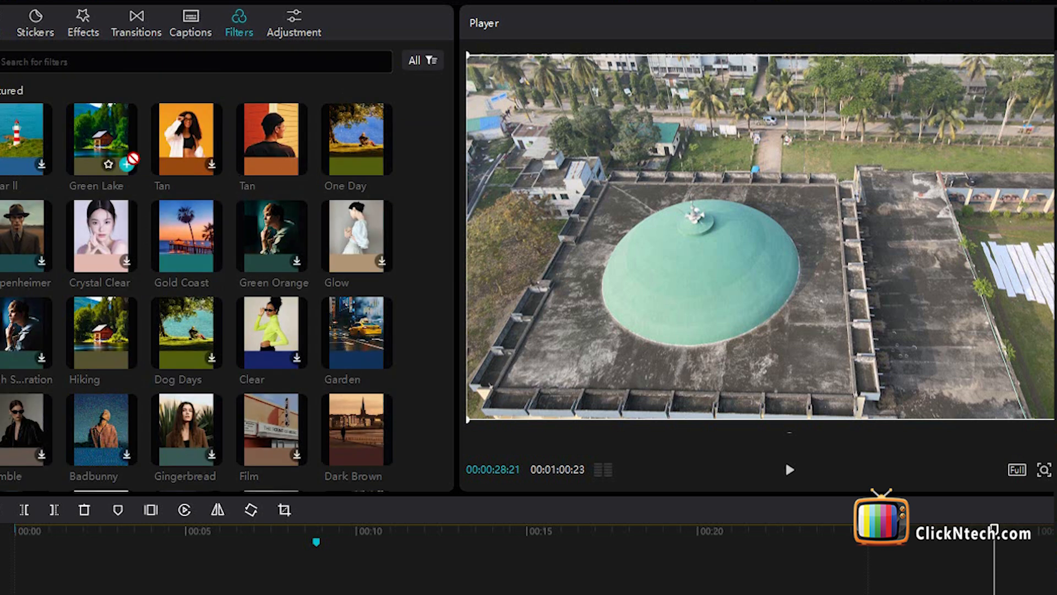
drag(887, 506, 1054, 503)
click(847, 425)
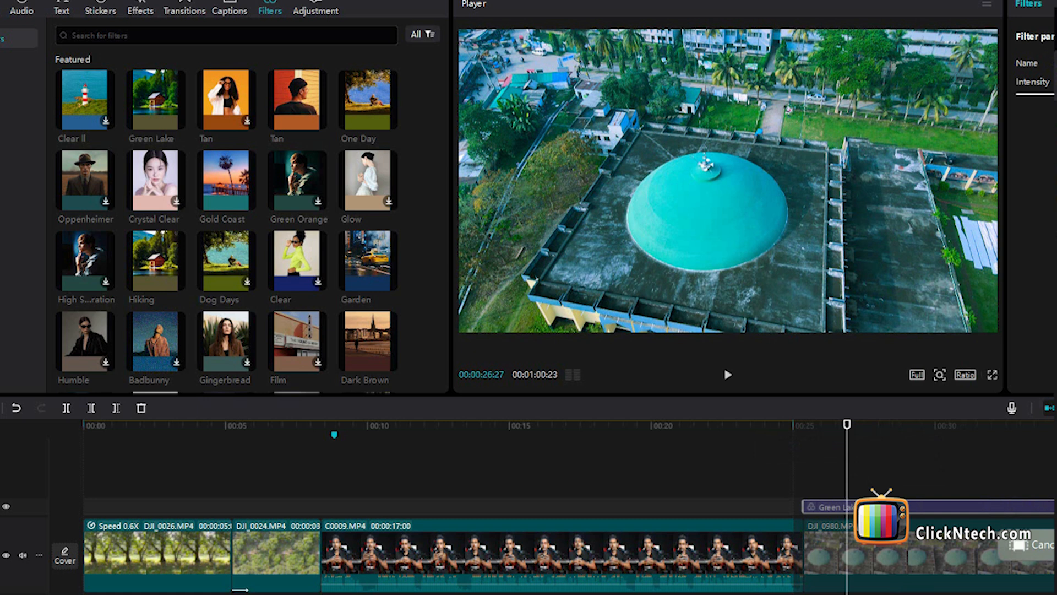
Move the Green Lake filter earlier, stretch its start to the beginning of the timeline and play back the first clips
drag(872, 508, 755, 512)
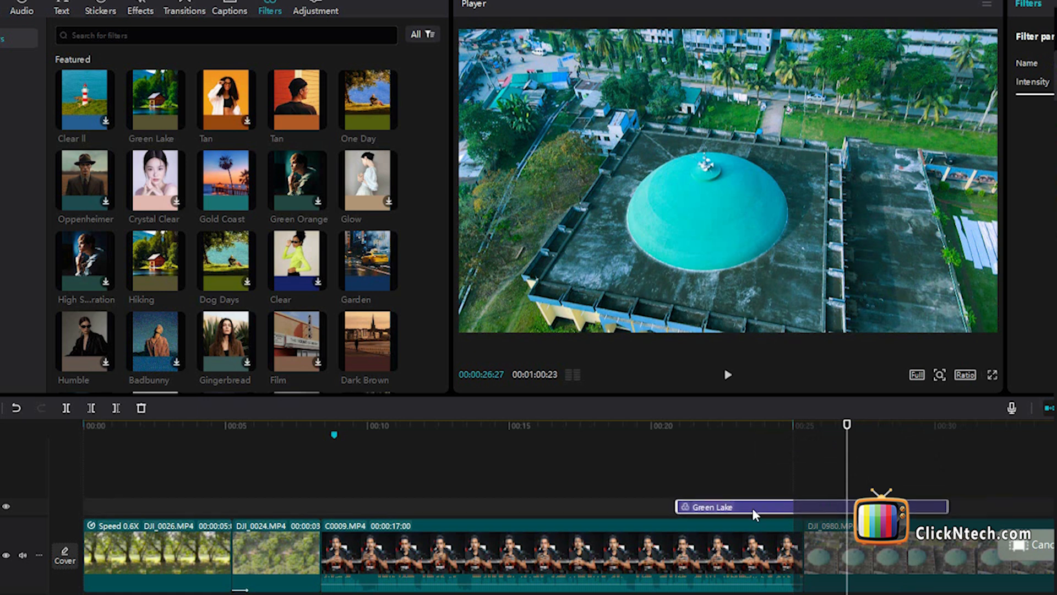
drag(670, 506, 83, 515)
click(196, 426)
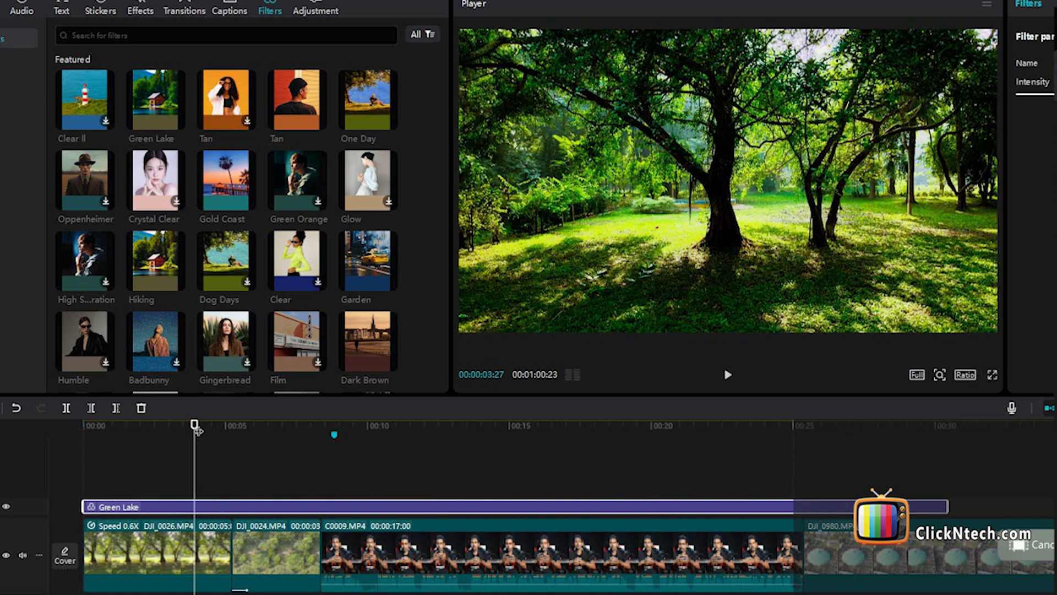
key(space)
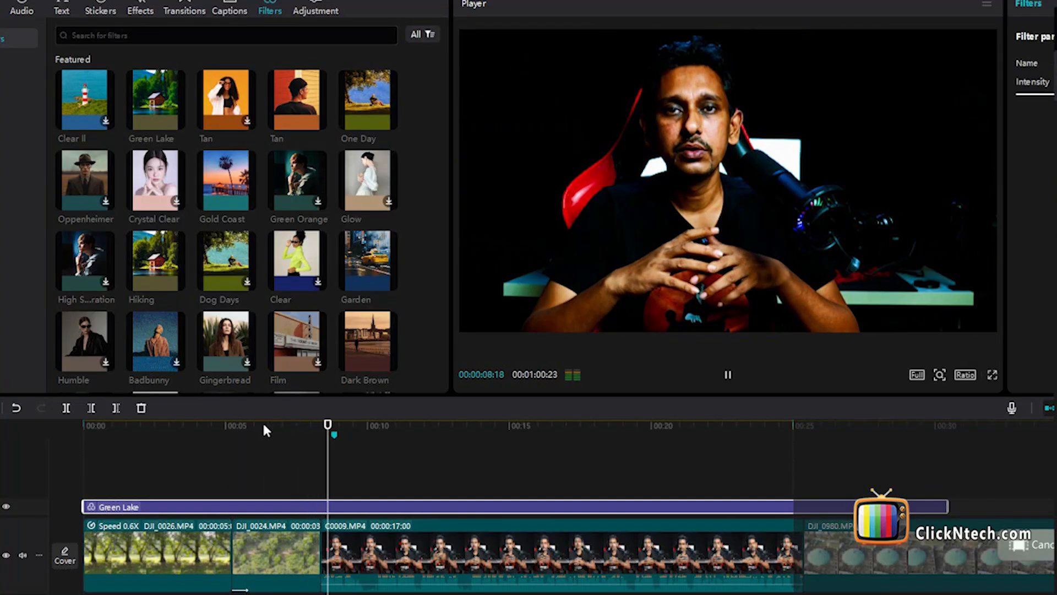
key(space)
Trim the end of the Green Lake filter to where C0009.MP4 begins and play back the forest clip
click(587, 525)
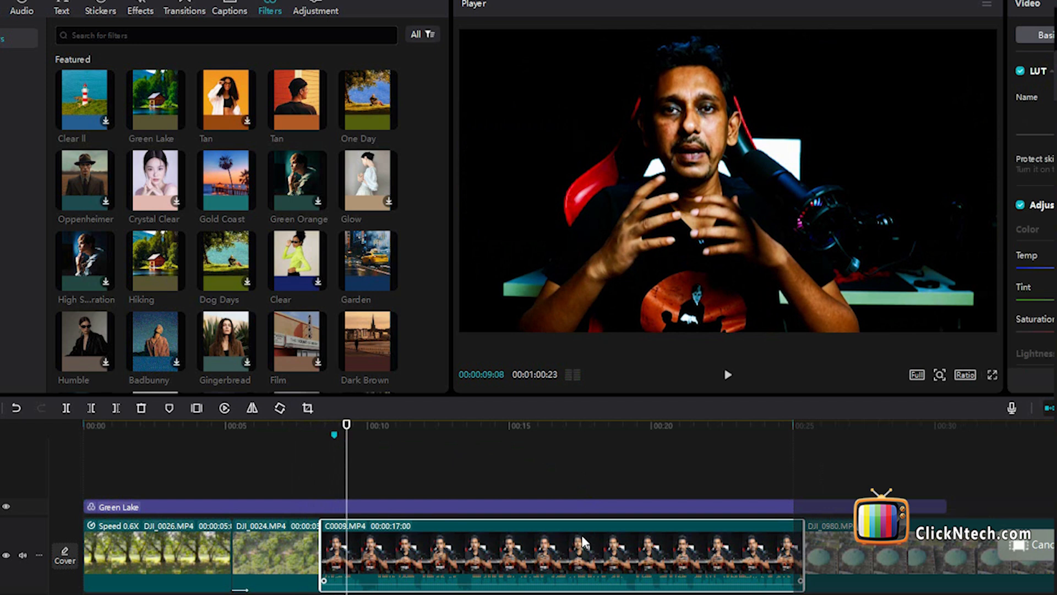
drag(946, 507, 312, 506)
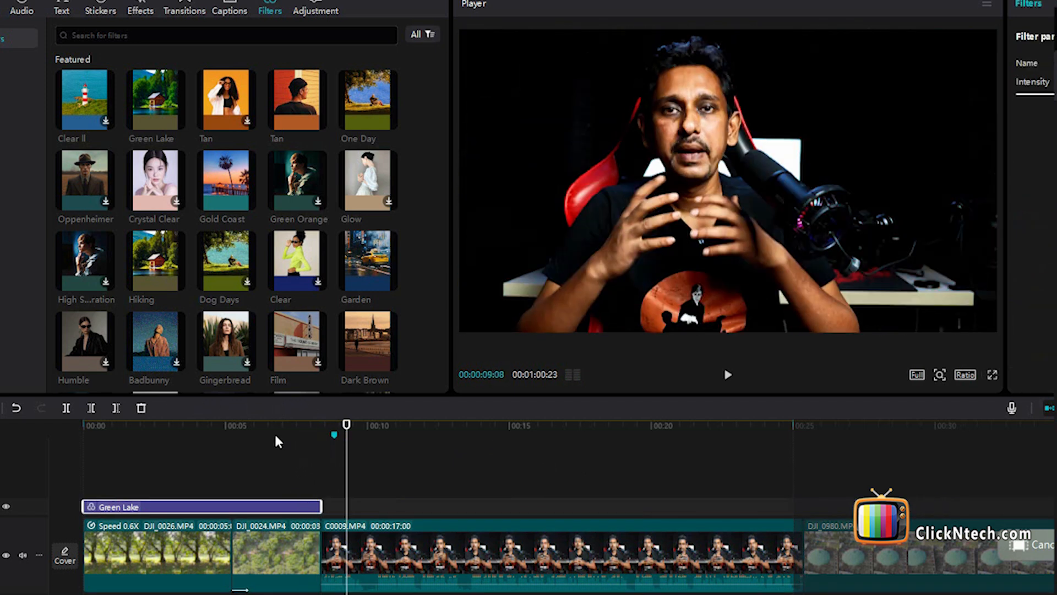
click(274, 434)
key(space)
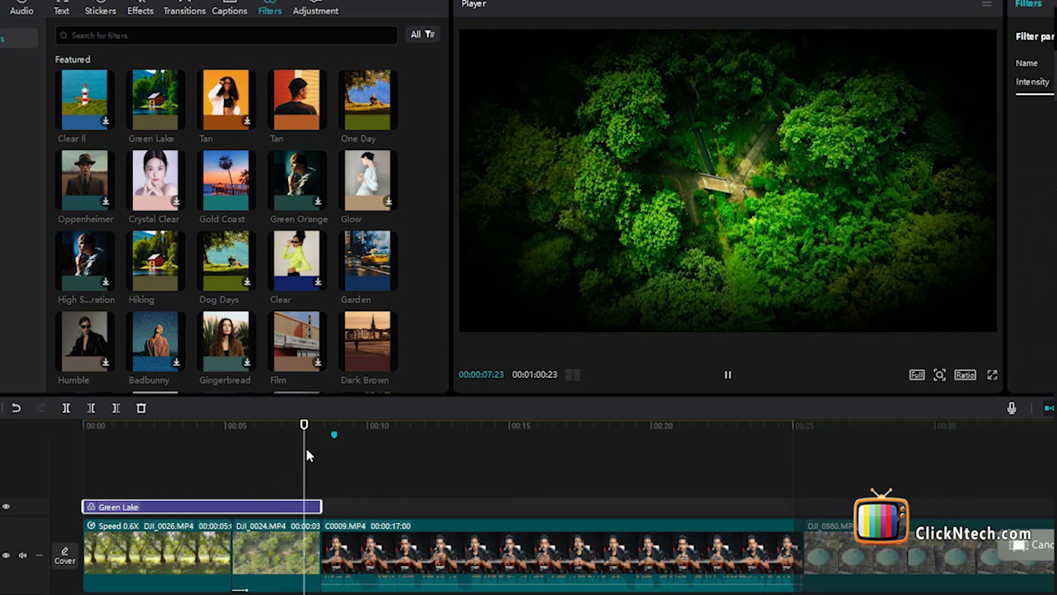